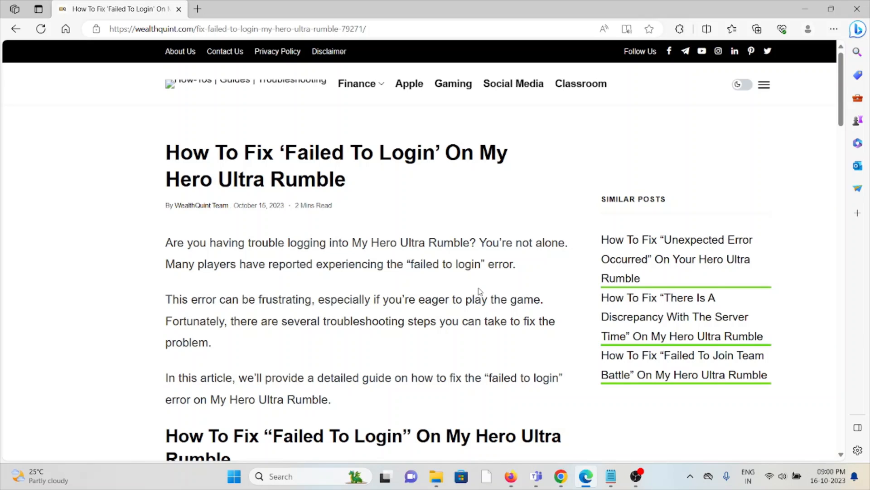
pyautogui.scroll(-3, 509, 343)
pyautogui.scroll(-3, 509, 342)
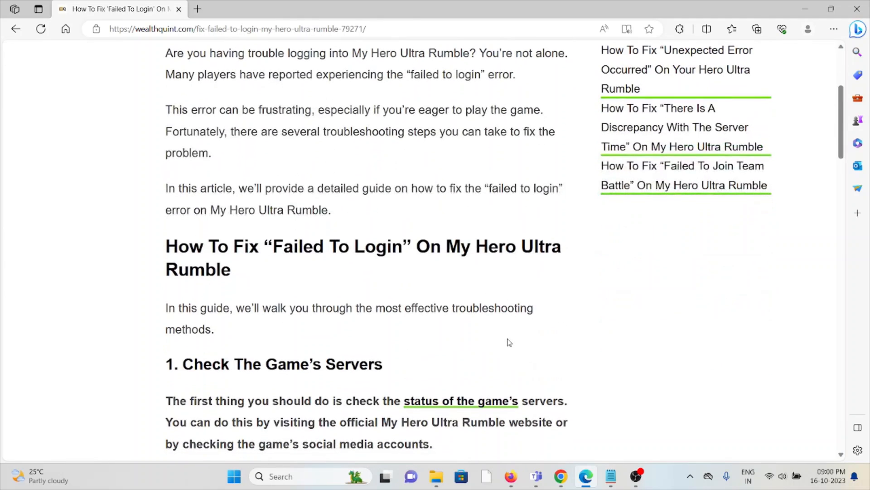
pyautogui.scroll(-3, 508, 342)
pyautogui.scroll(-1, 509, 342)
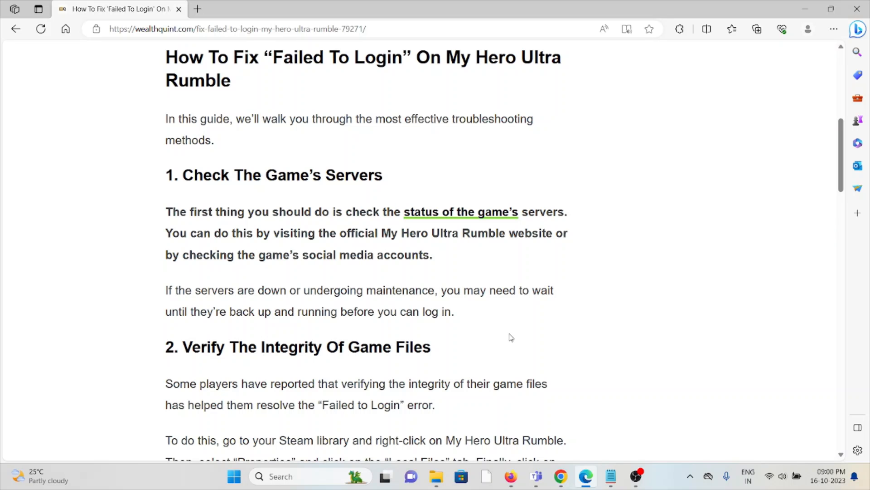
# Step: Open the game's server-status X profile in a new tab, view it, and return to the article
pyautogui.rightClick(471, 212)
pyautogui.click(513, 221)
pyautogui.click(252, 8)
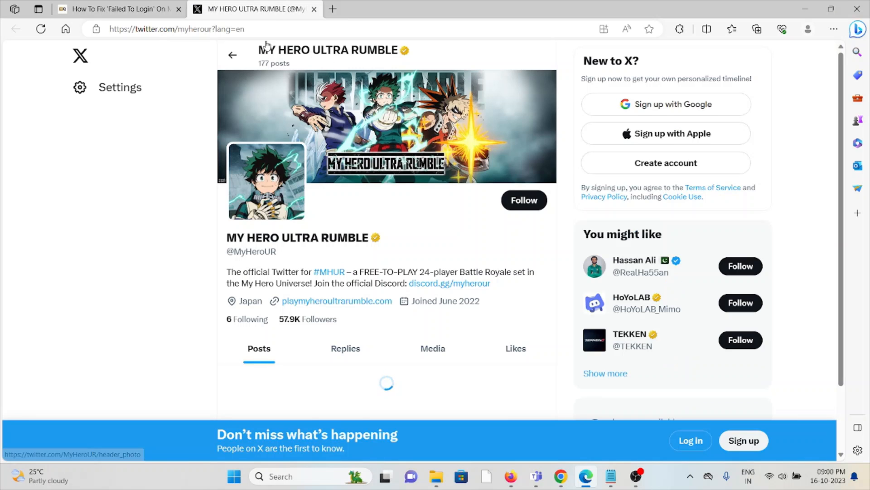
pyautogui.click(120, 8)
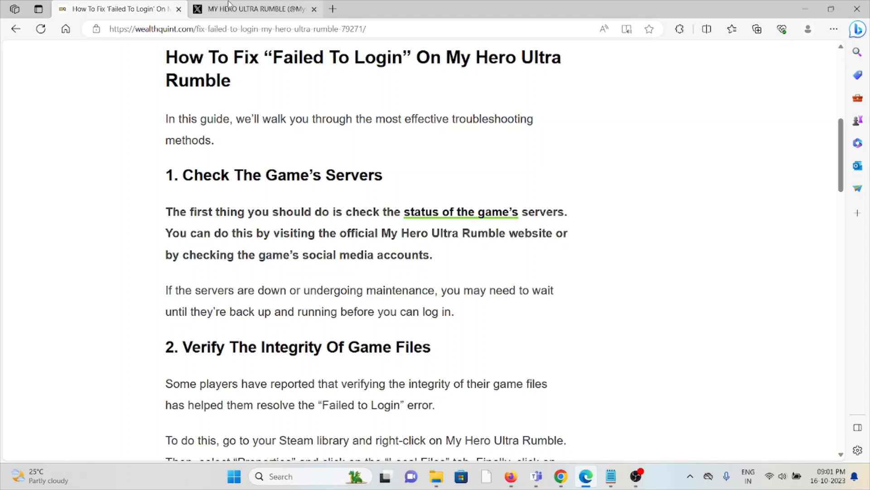
pyautogui.scroll(-2, 459, 315)
pyautogui.scroll(-1, 459, 315)
pyautogui.scroll(-1, 607, 280)
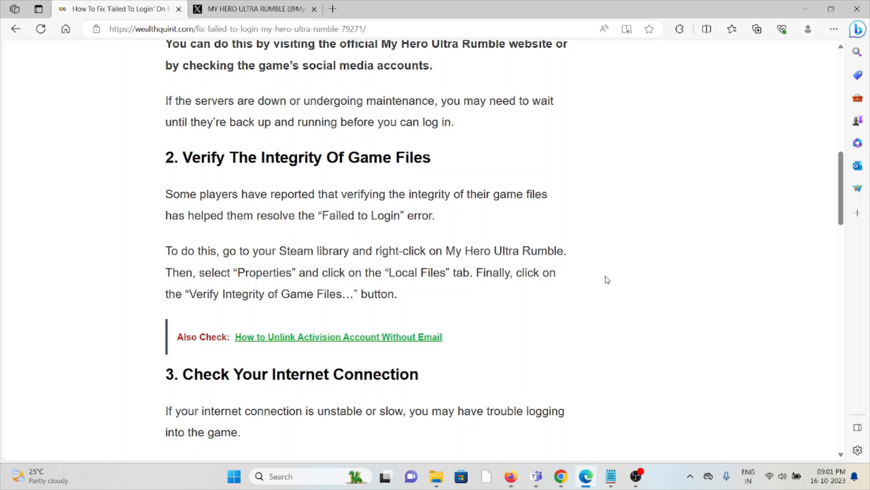
pyautogui.scroll(-2, 607, 280)
pyautogui.scroll(-2, 598, 298)
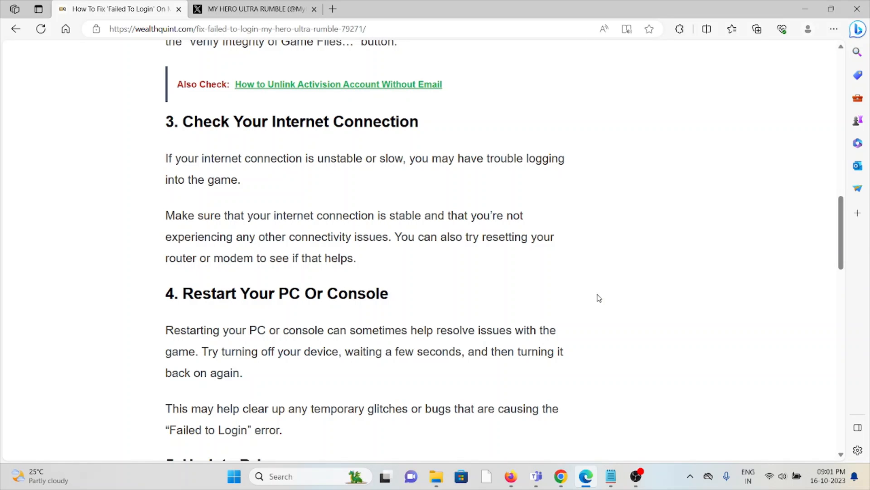
pyautogui.scroll(-2, 613, 308)
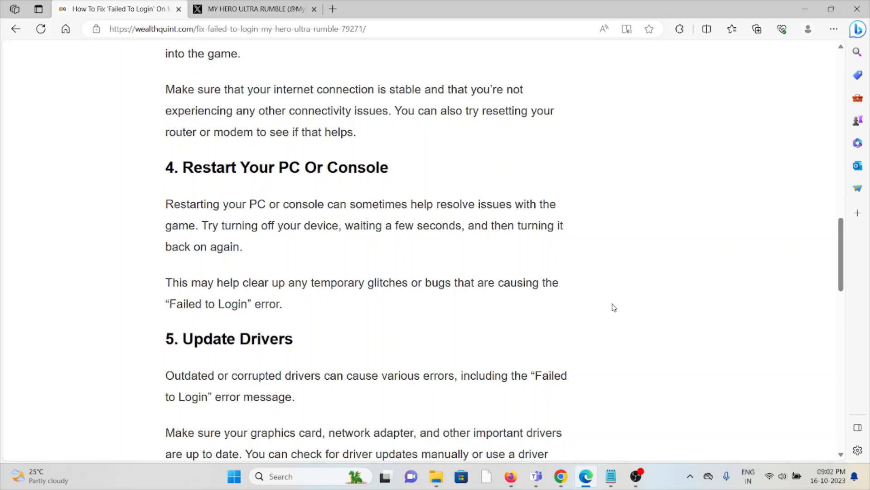
pyautogui.scroll(-2, 613, 307)
pyautogui.scroll(-2, 608, 312)
pyautogui.scroll(-2, 605, 324)
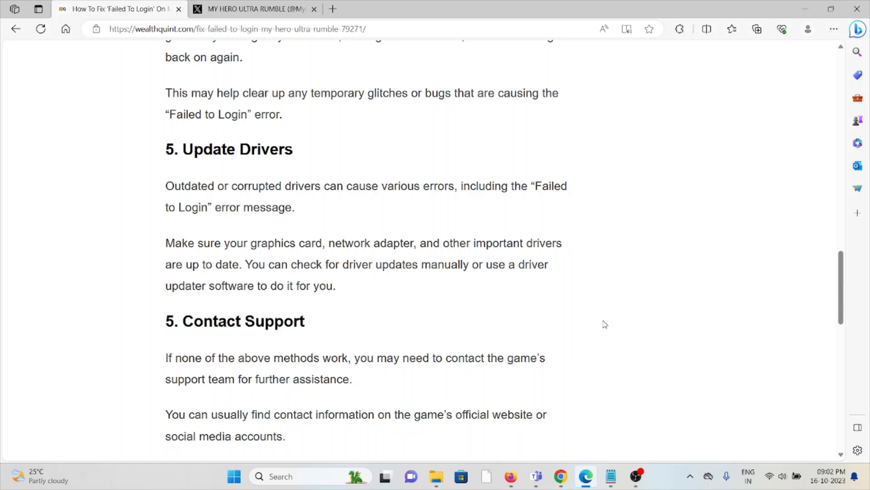
pyautogui.scroll(-2, 615, 313)
pyautogui.scroll(-2, 615, 310)
pyautogui.scroll(-2, 594, 306)
pyautogui.scroll(-2, 598, 308)
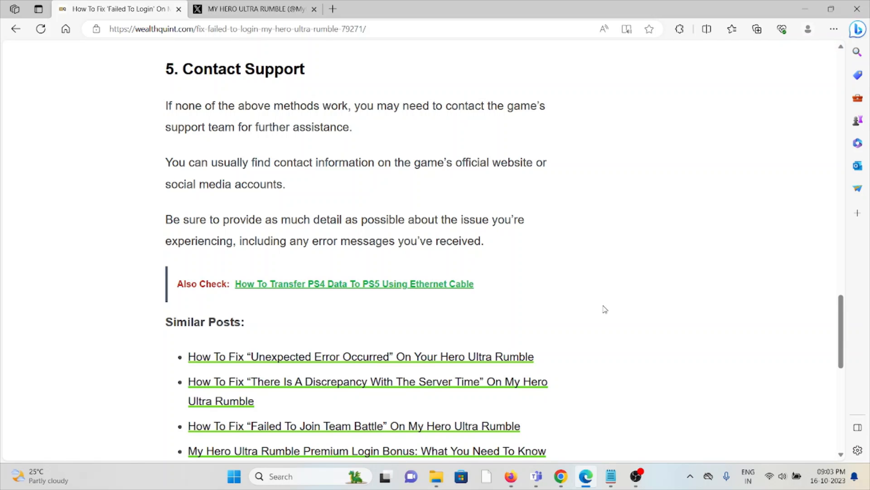
pyautogui.scroll(-3, 605, 310)
pyautogui.scroll(-5, 598, 306)
pyautogui.scroll(8, 545, 313)
pyautogui.scroll(6, 560, 300)
pyautogui.scroll(10, 560, 300)
pyautogui.scroll(4, 560, 300)
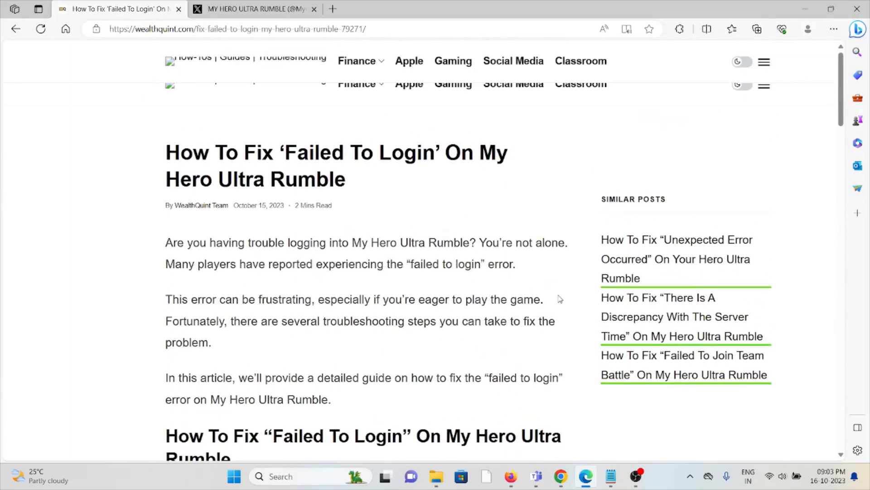
pyautogui.scroll(2, 560, 300)
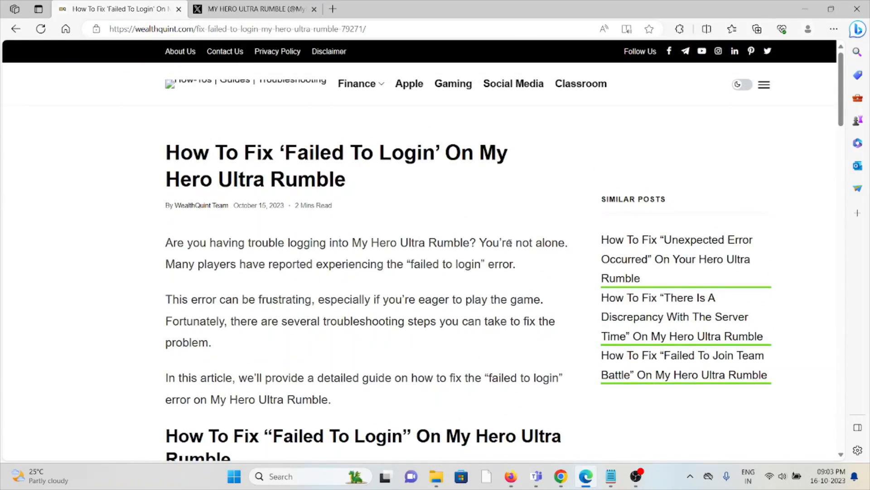